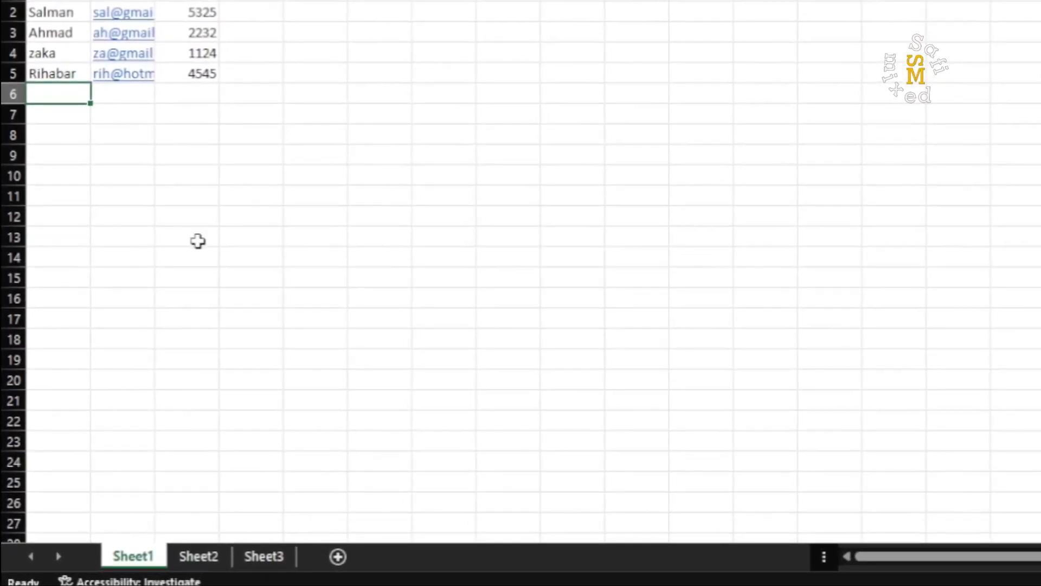
- Look through the name, email and phone data on Sheet1, Sheet2 and Sheet3 of the workbook
left_click(198, 561)
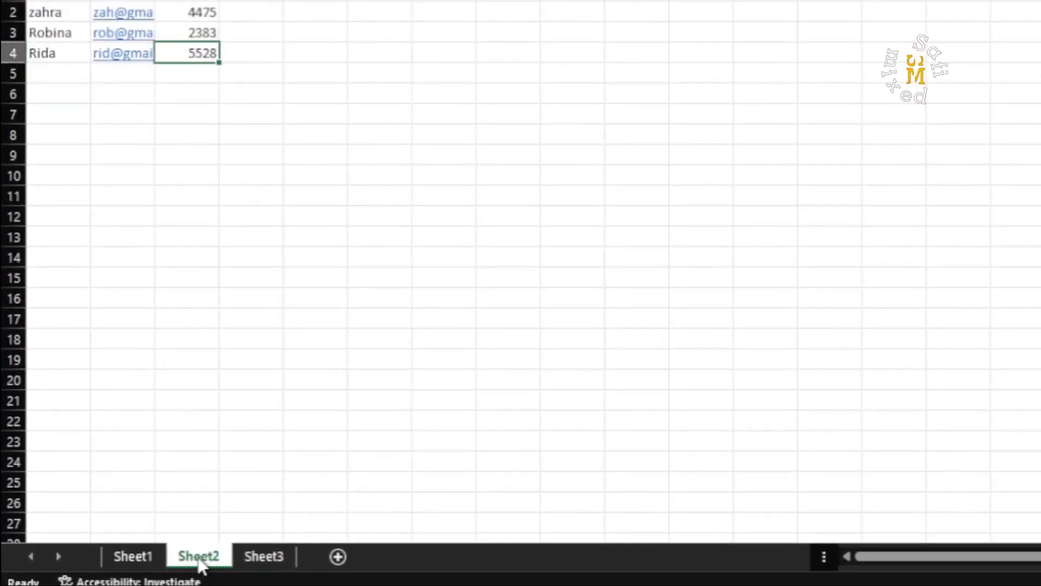
left_click(265, 553)
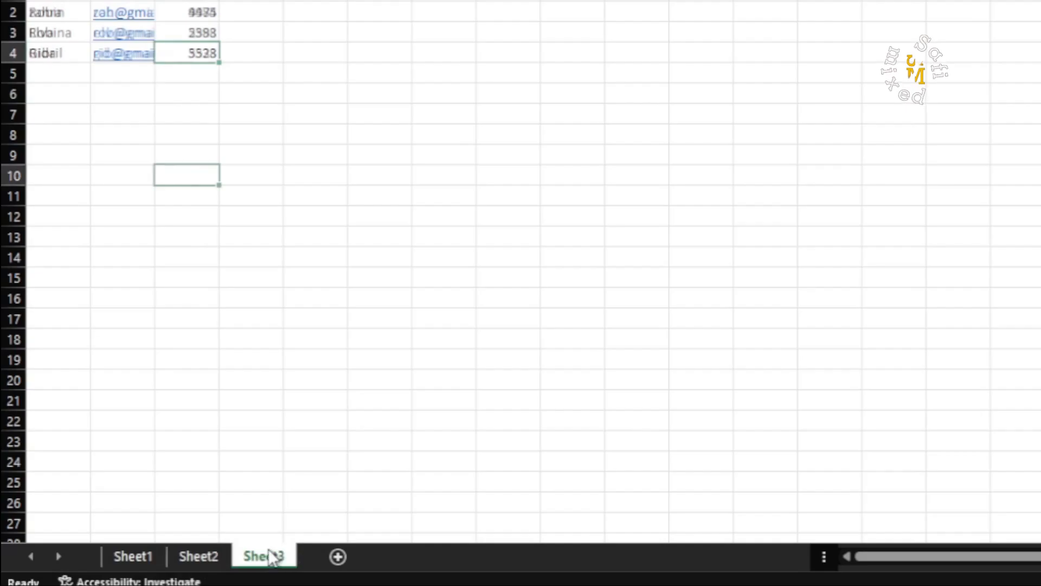
left_click(131, 554)
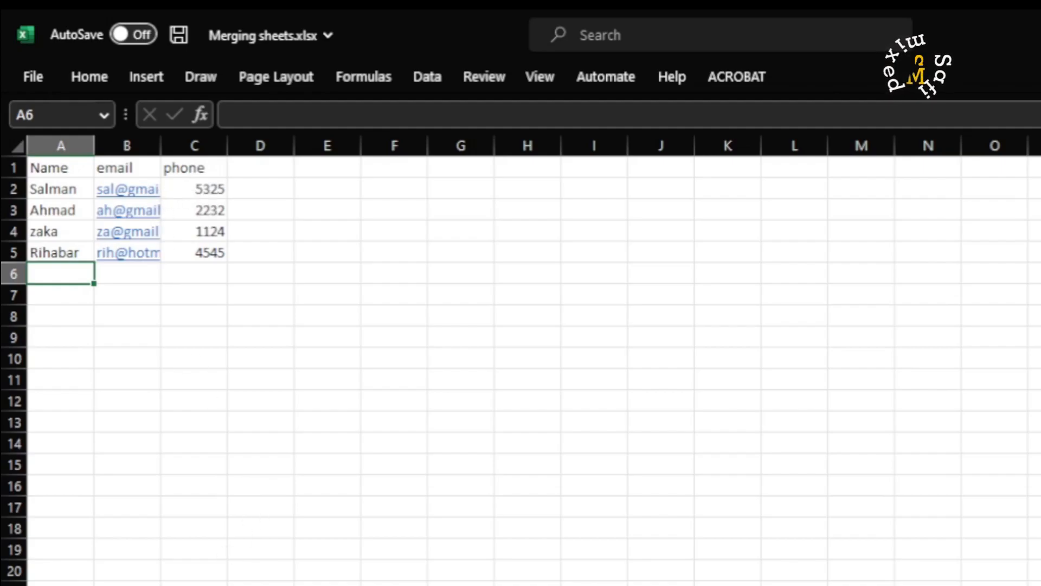
key("ctrl+Page_Down")
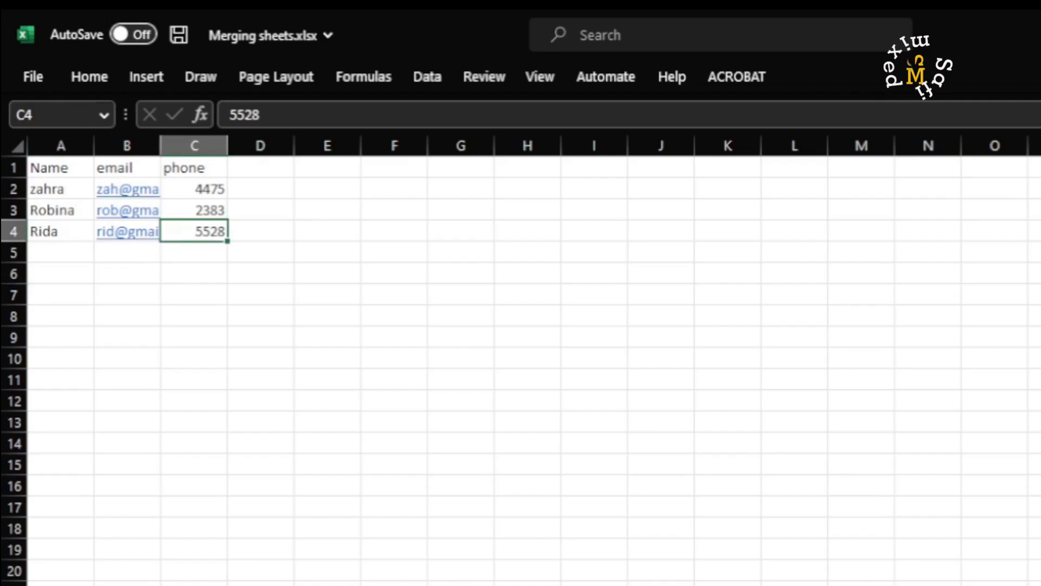
key("ctrl+Page_Down")
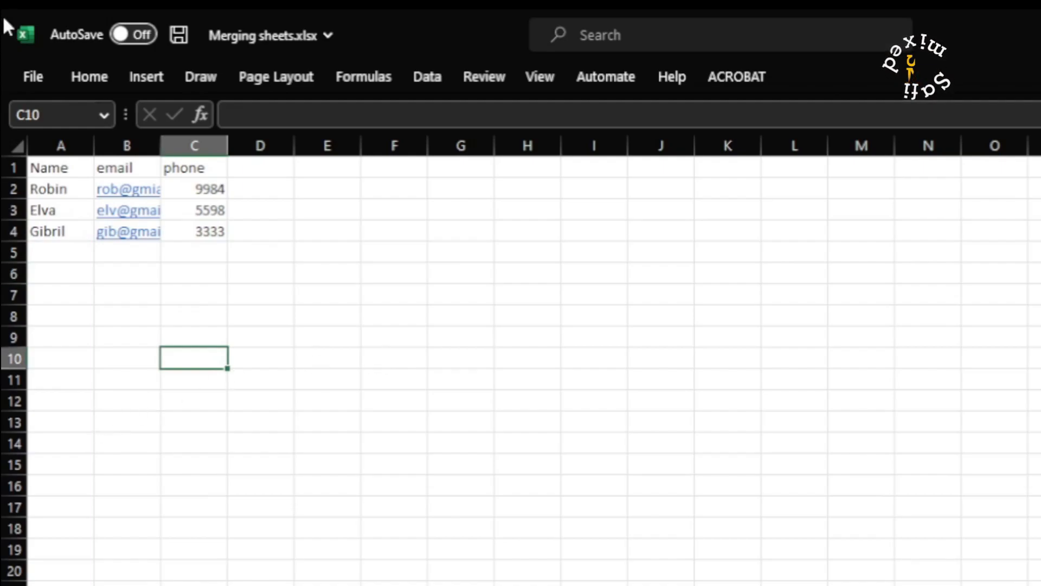
- Create a new blank workbook
left_click(34, 78)
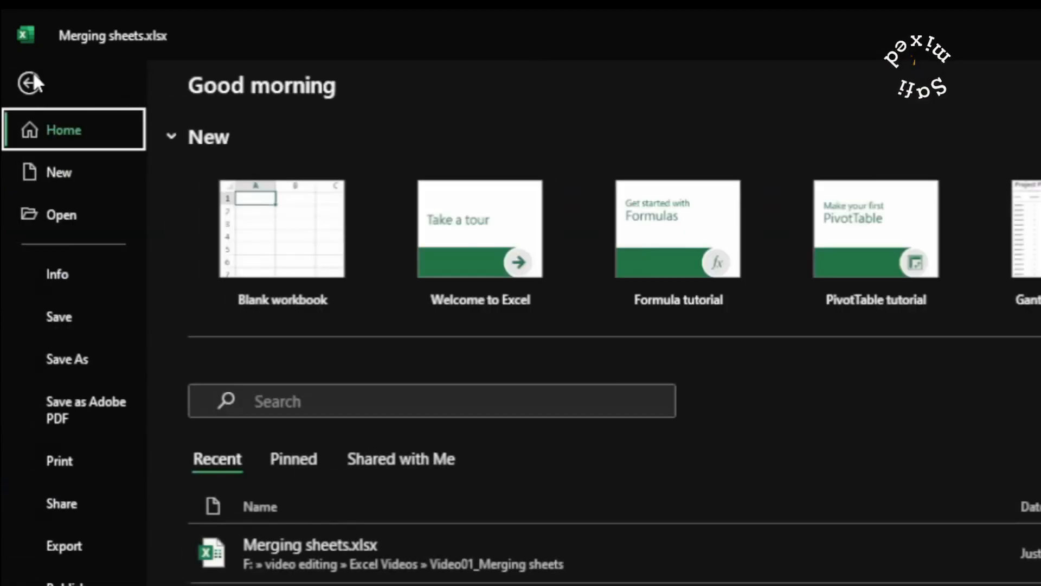
left_click(45, 172)
left_click(335, 260)
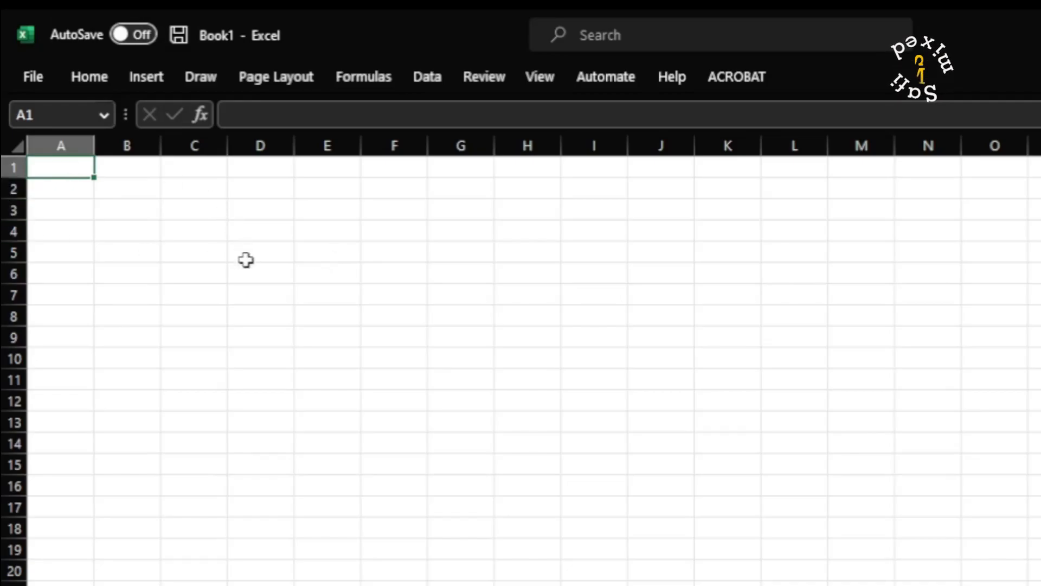
- Import Sheet1 of Merging sheets.xlsx from the Video01_Merging sheets folder and open it in the Power Query Editor for transformation
left_click(421, 75)
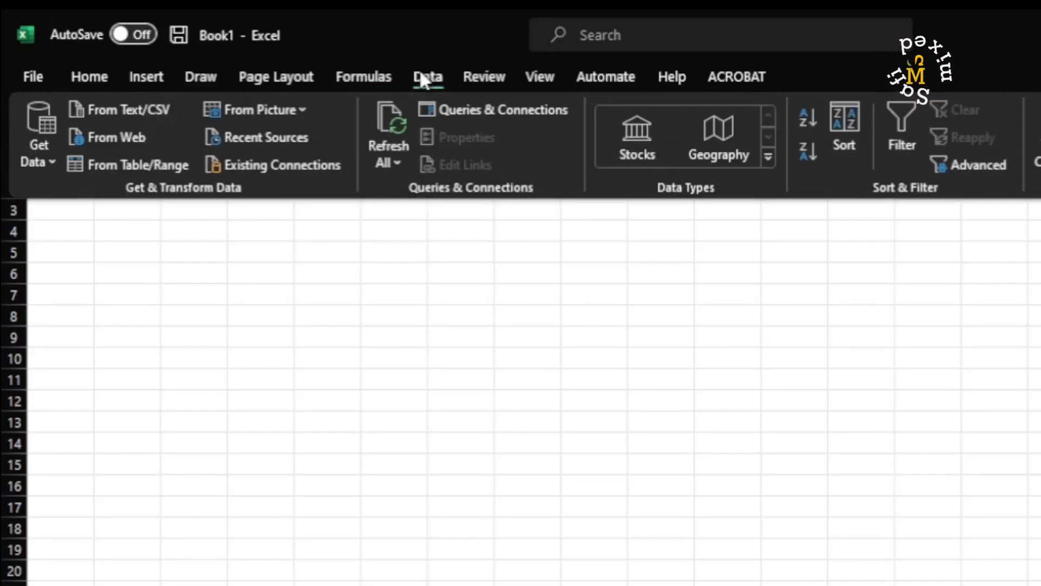
left_click(52, 163)
mouse_move(115, 206)
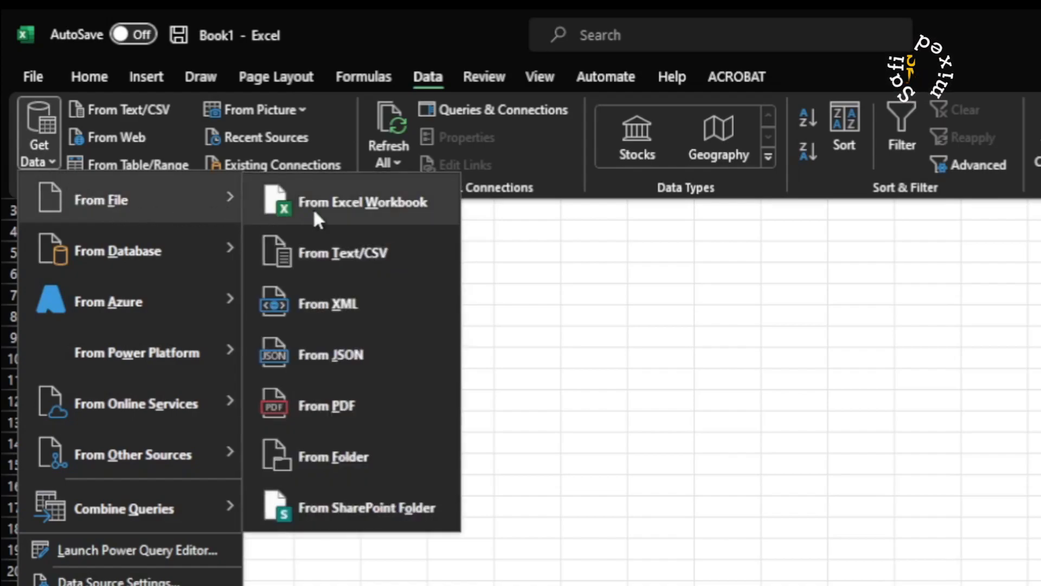
left_click(372, 202)
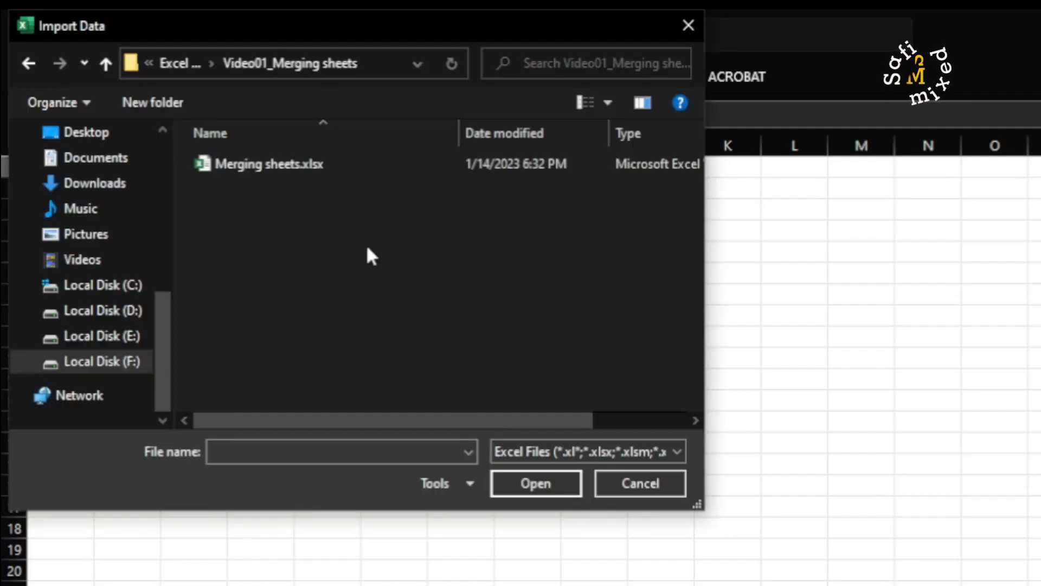
double_click(267, 164)
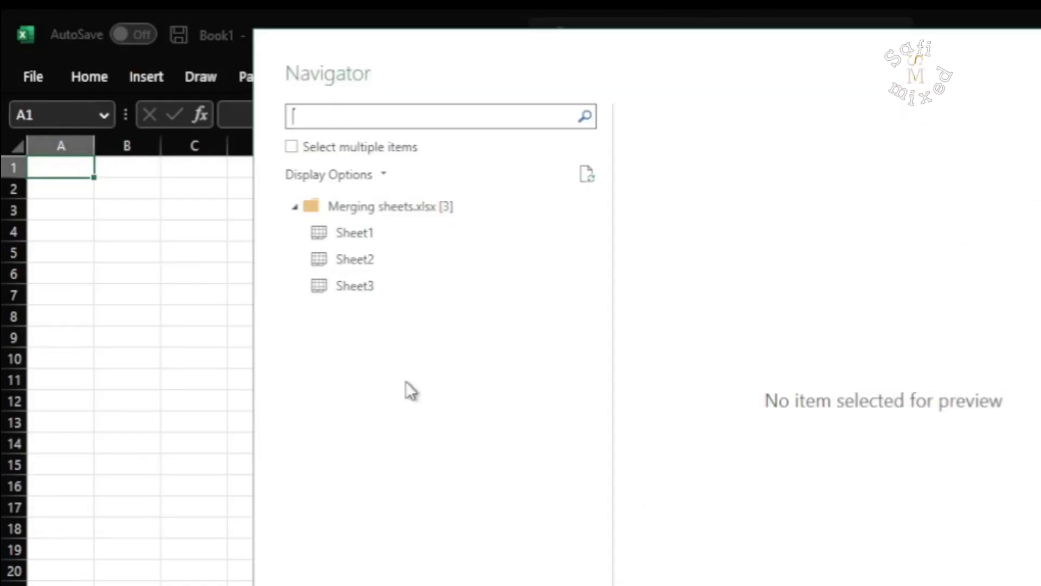
left_click(347, 237)
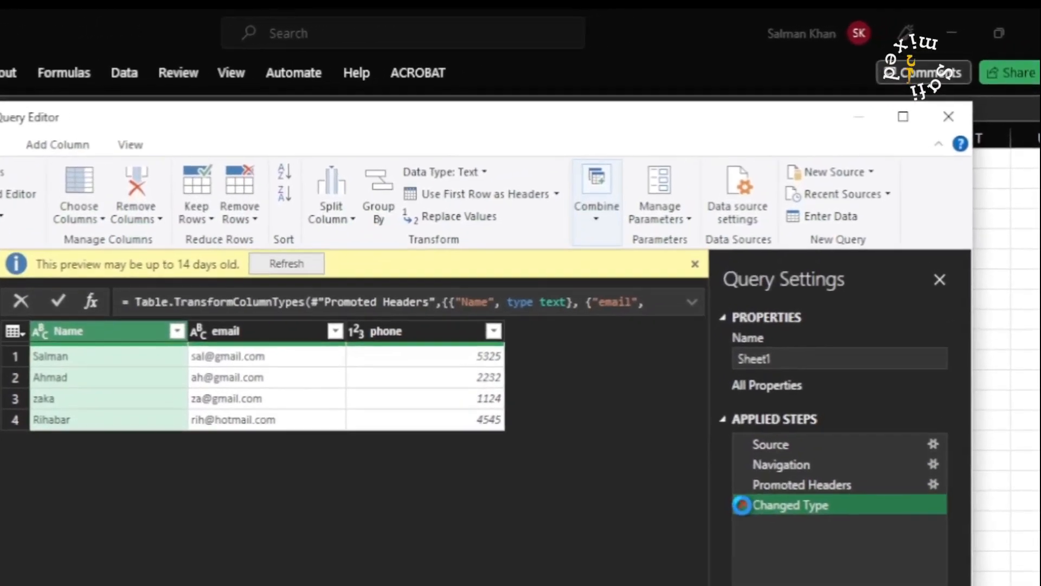
- Delete the Changed Type, Promoted Headers and Navigation steps from the Sheet1 query, keeping only Source
left_click(805, 397)
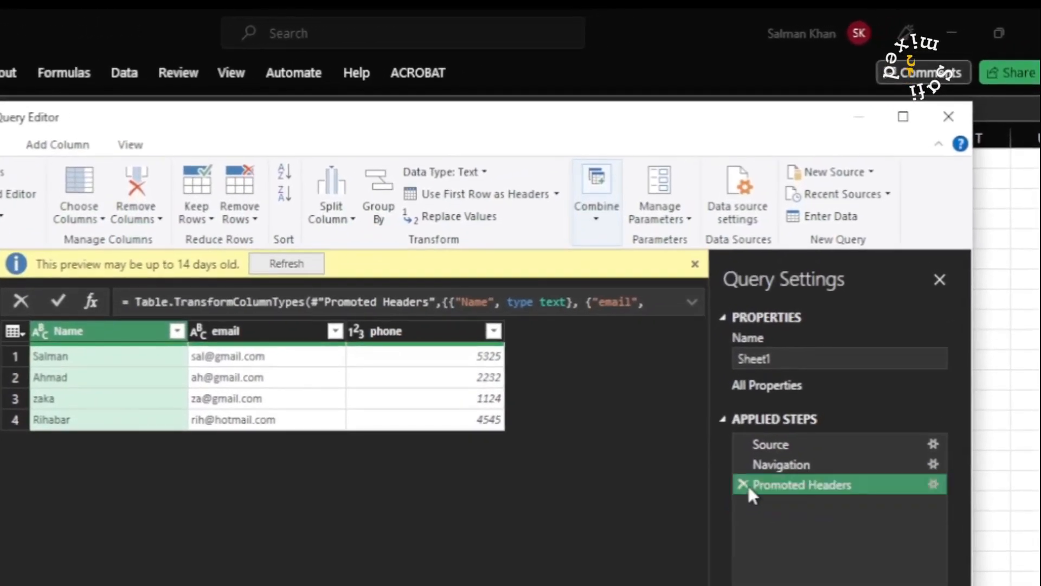
left_click(741, 484)
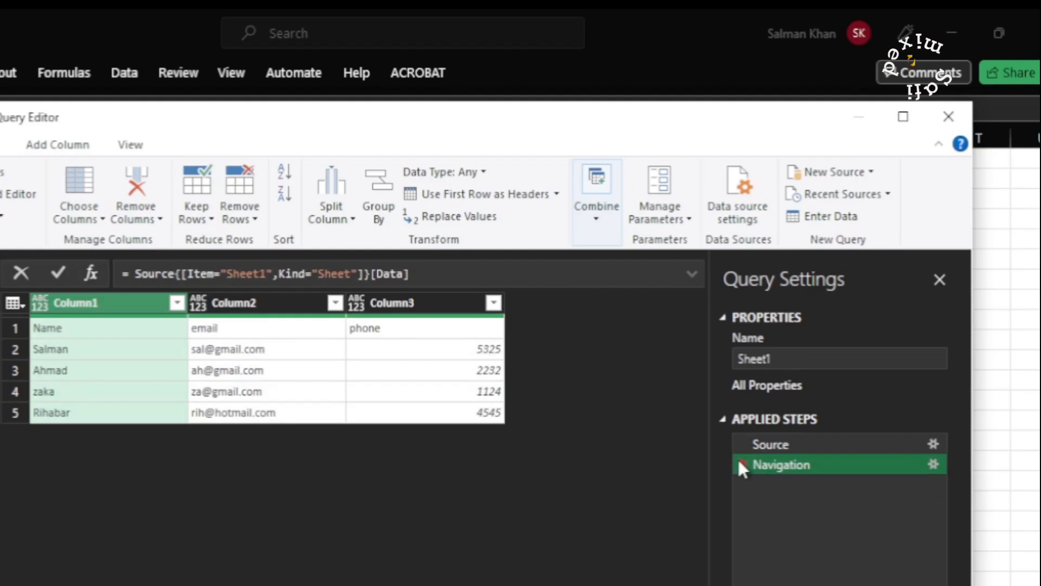
left_click(741, 458)
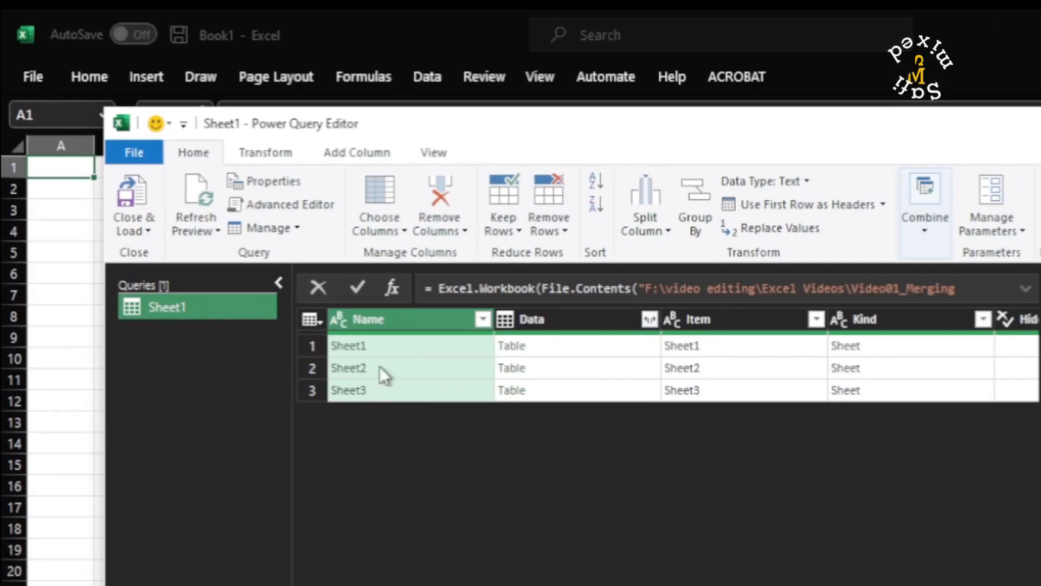
- Expand the Data column into Column1, Column2 and Column3 without using the original column name as prefix
left_click(643, 320)
left_click(651, 320)
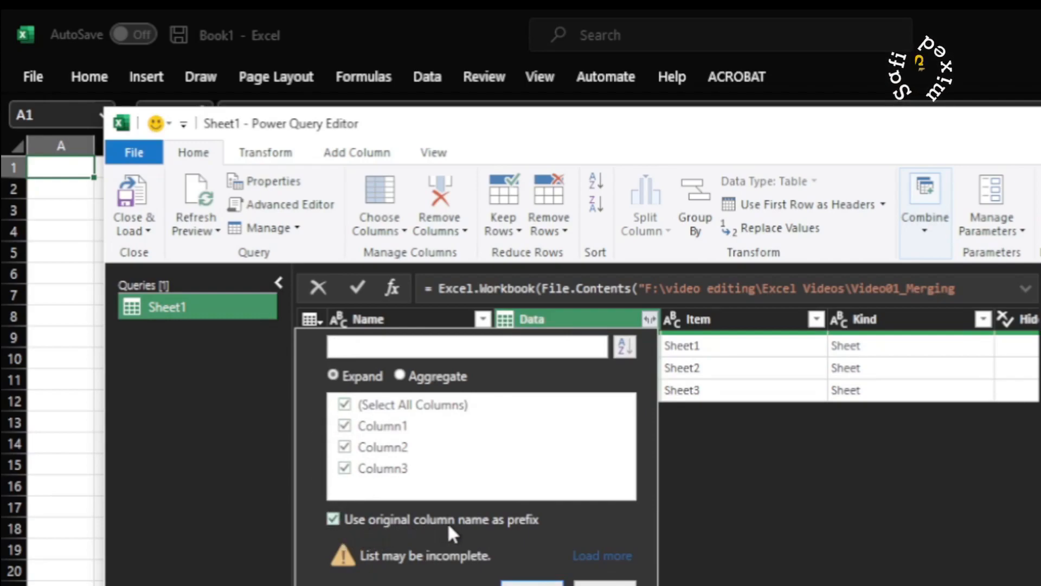
left_click(334, 520)
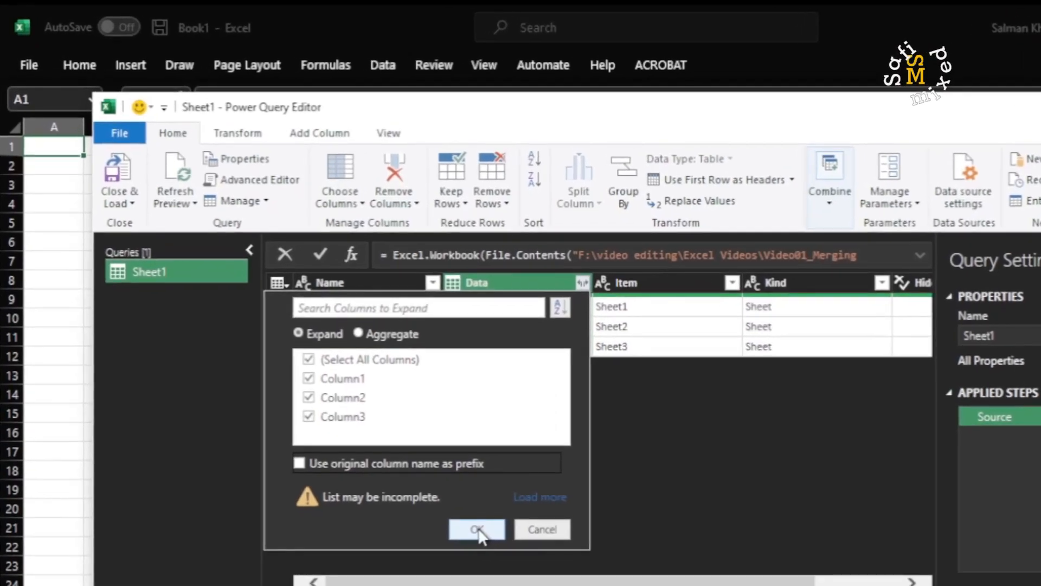
left_click(479, 531)
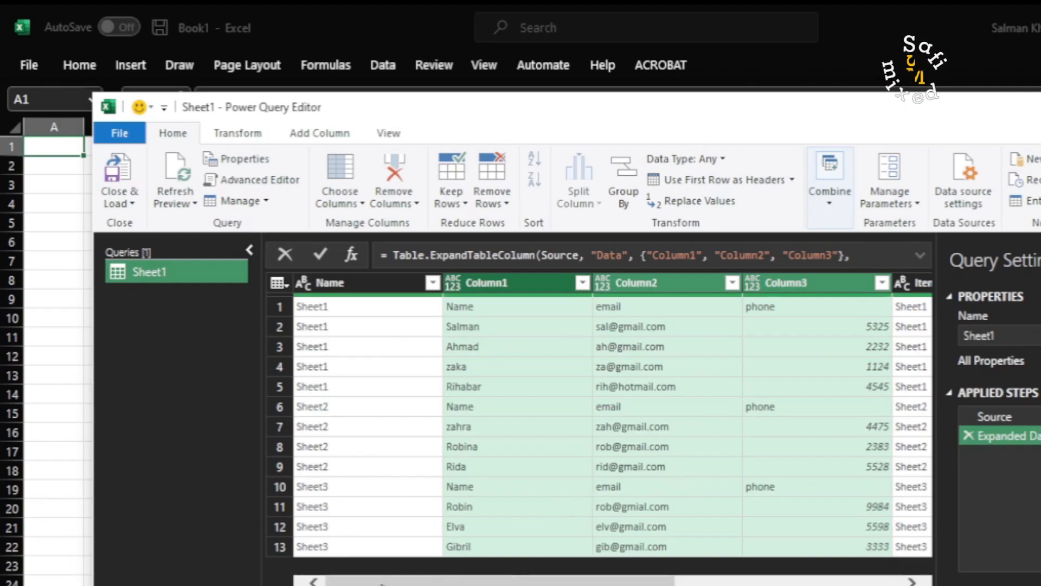
- Remove the Hidden, Kind, Item and Name columns from the query and load the combined data into a worksheet
left_click_drag(456, 583, 630, 582)
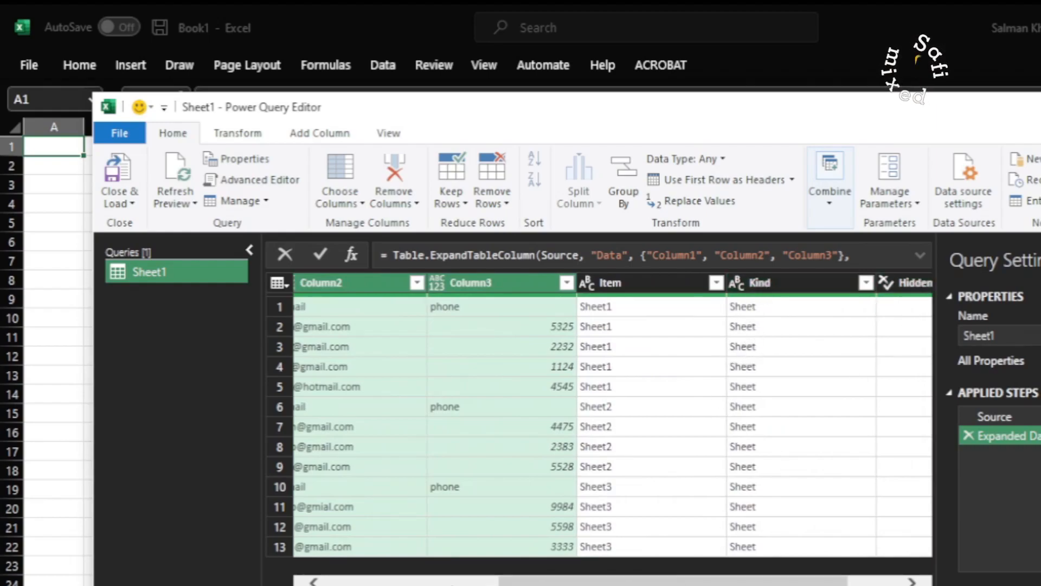
left_click_drag(520, 581, 572, 581)
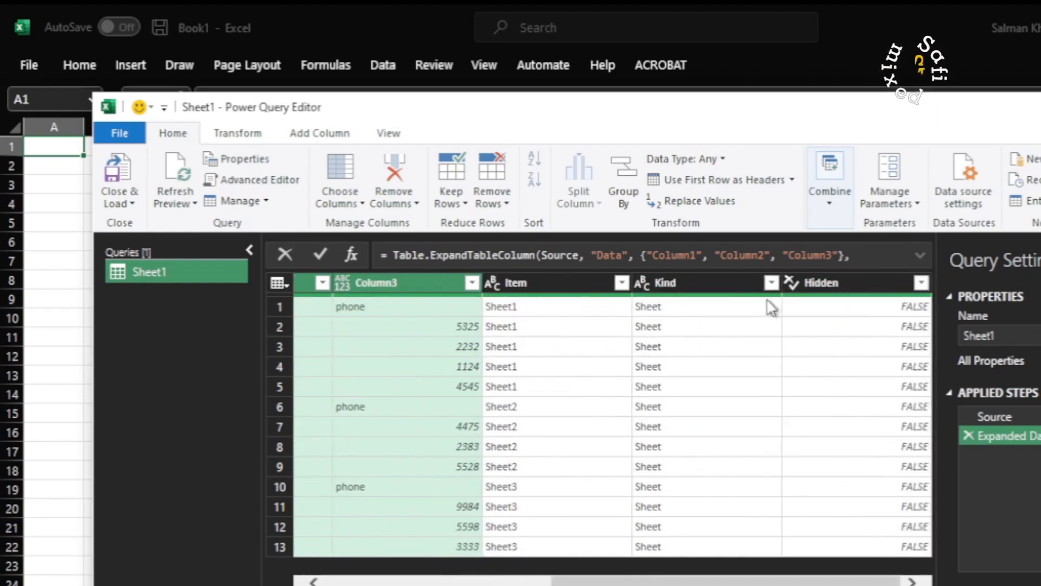
left_click(825, 283)
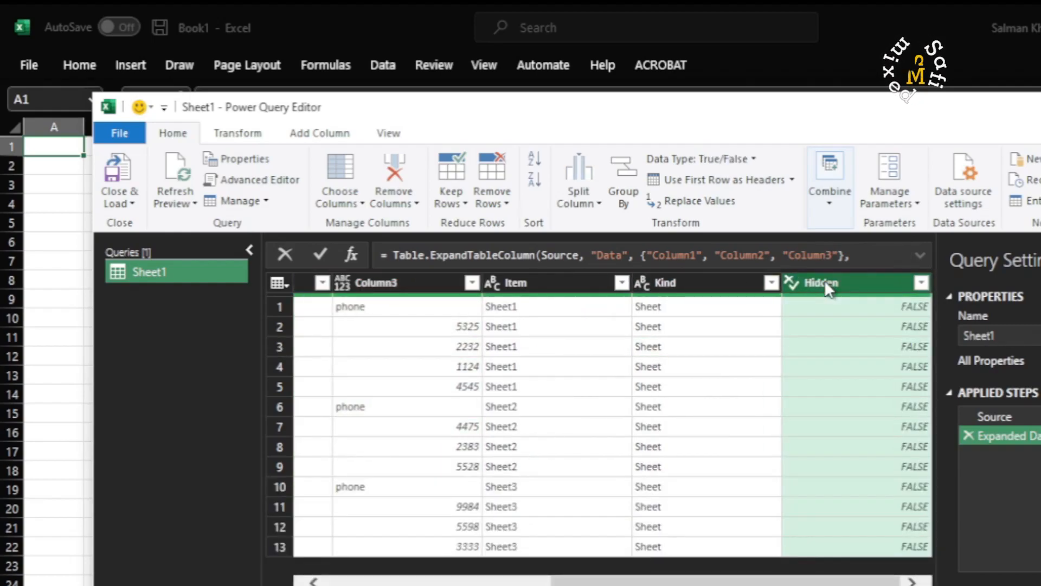
right_click(824, 280)
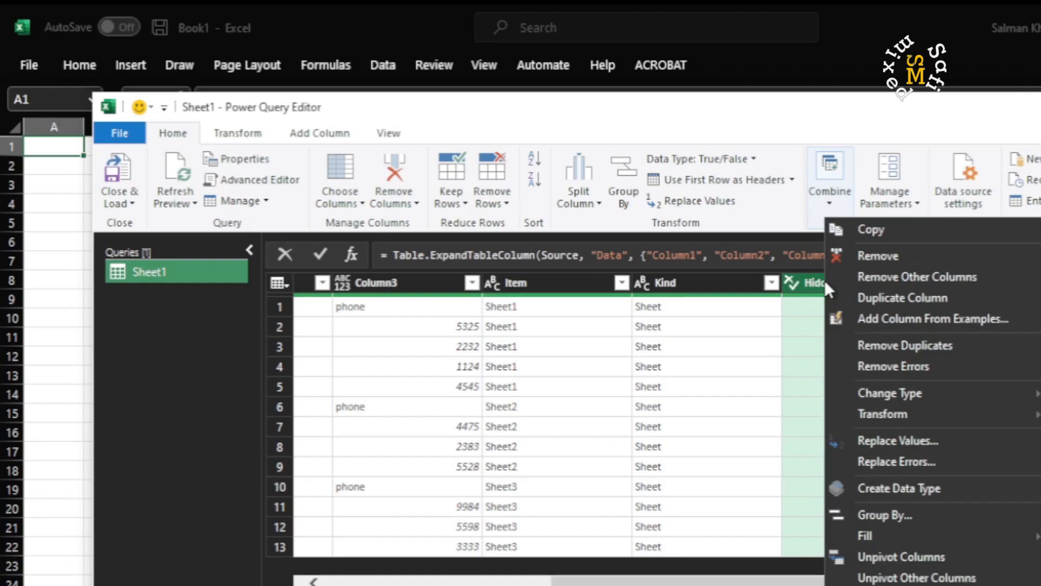
left_click(883, 255)
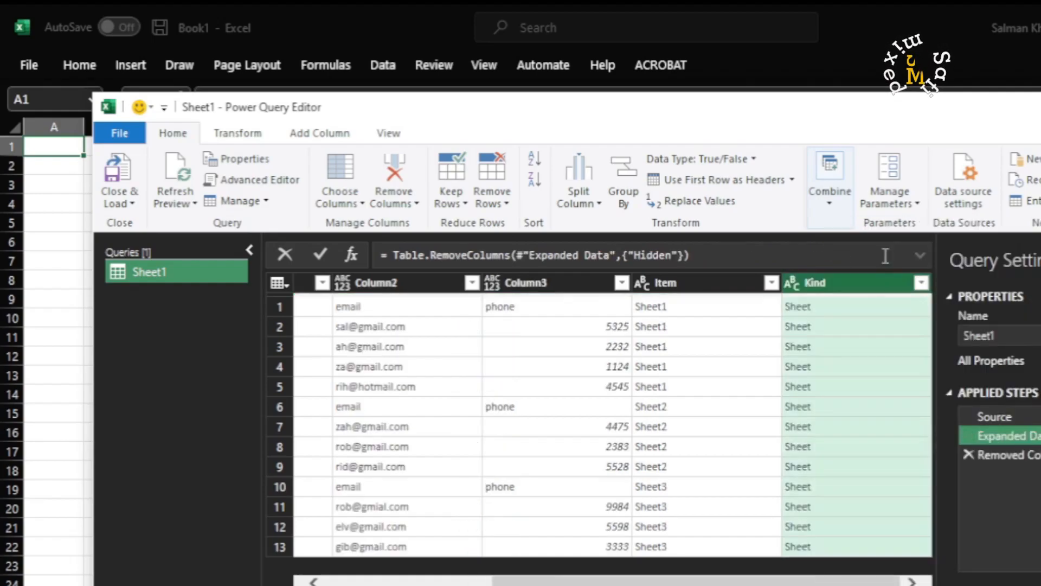
right_click(809, 283)
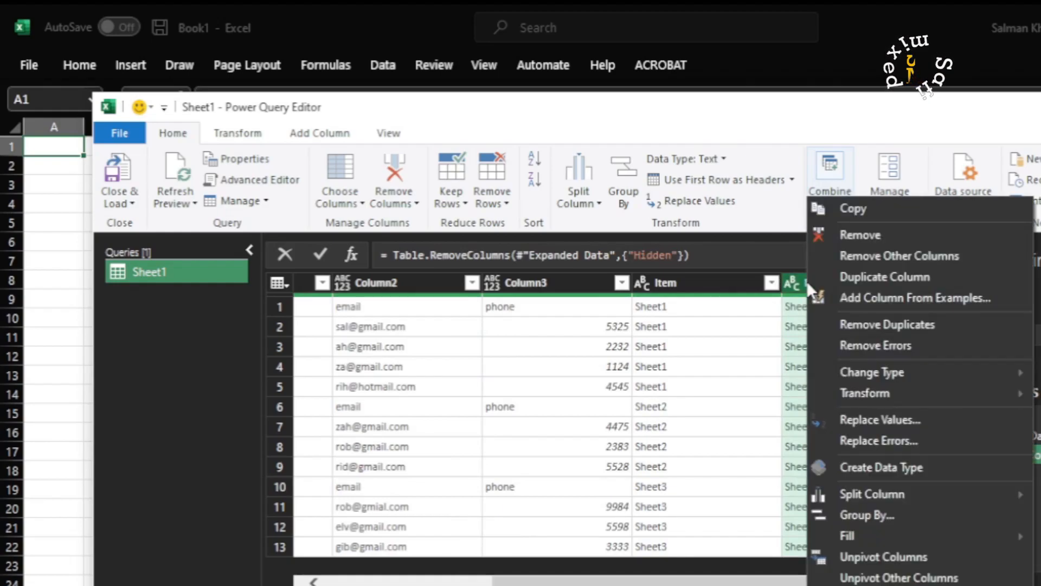
left_click(858, 235)
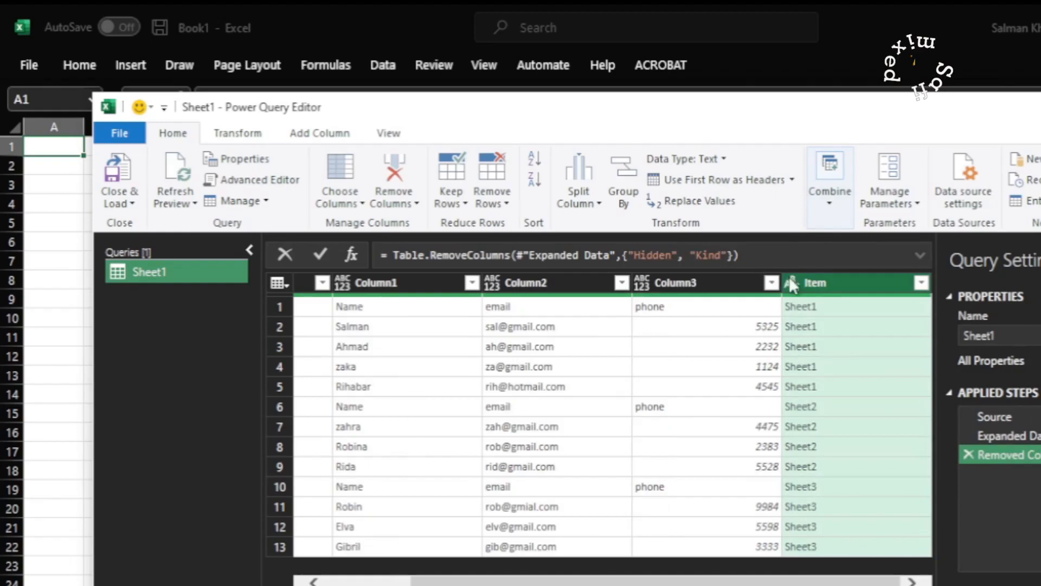
right_click(820, 284)
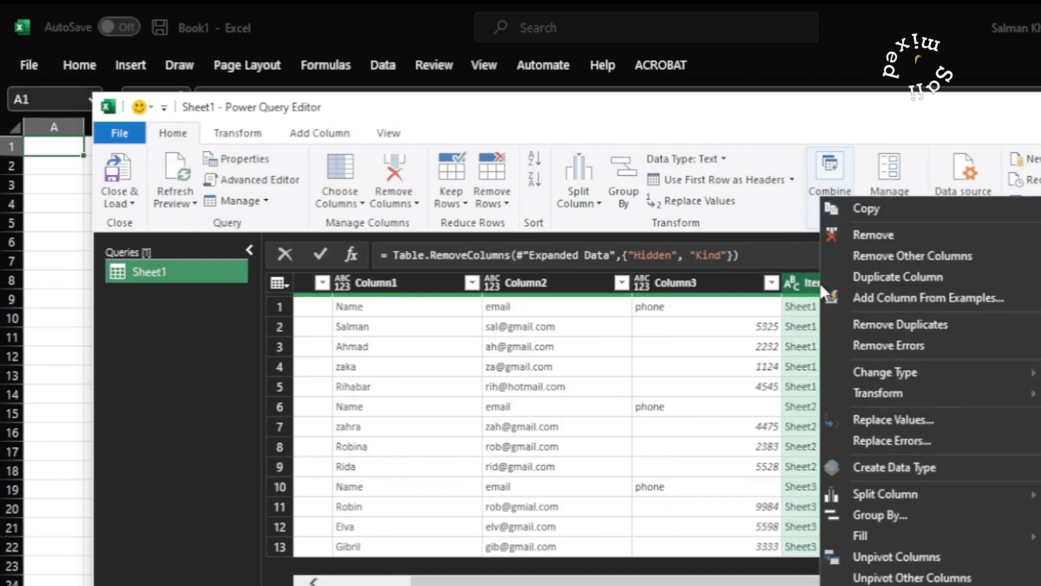
left_click(866, 236)
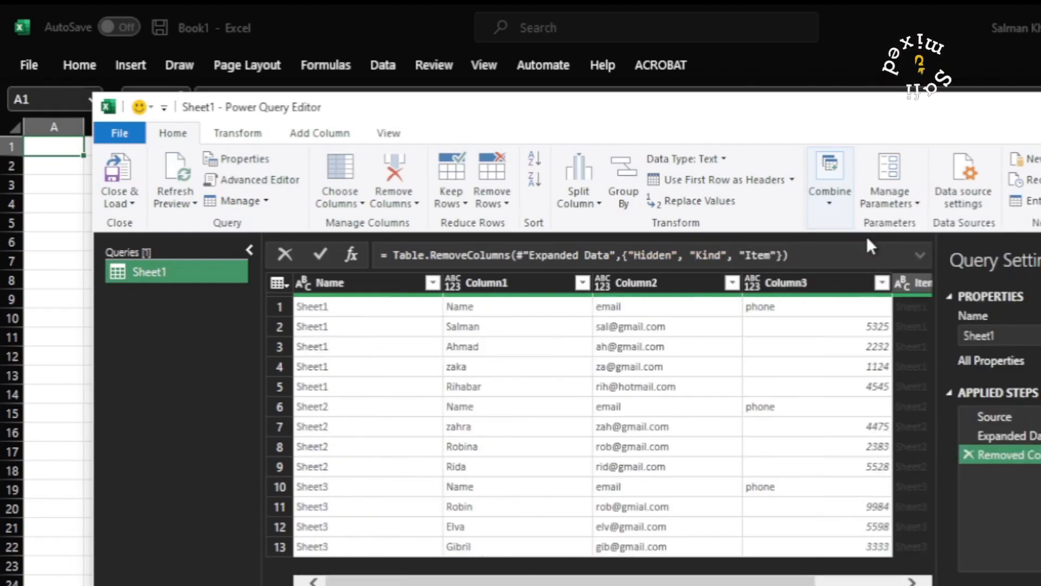
right_click(328, 287)
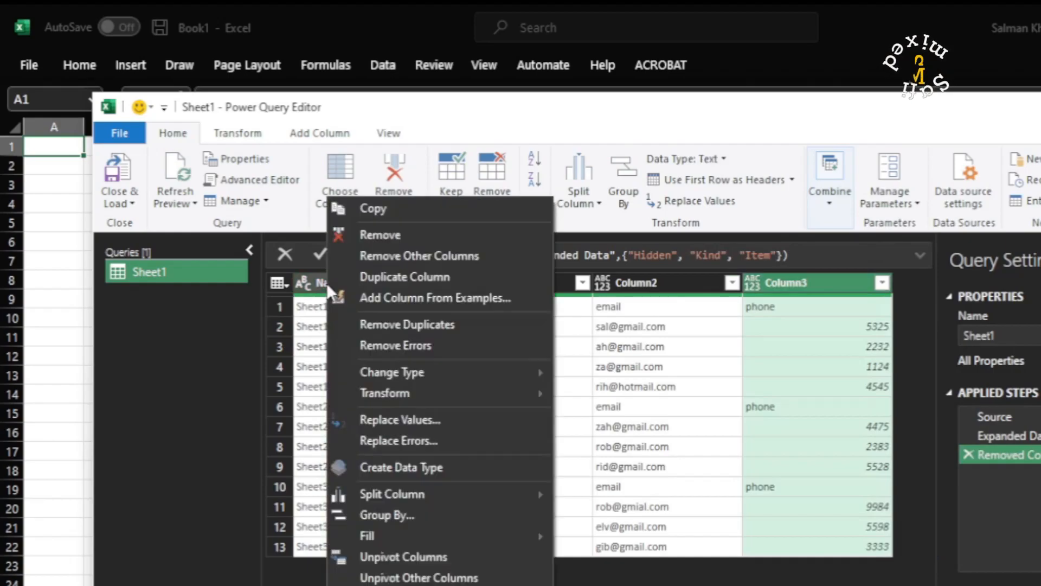
left_click(390, 231)
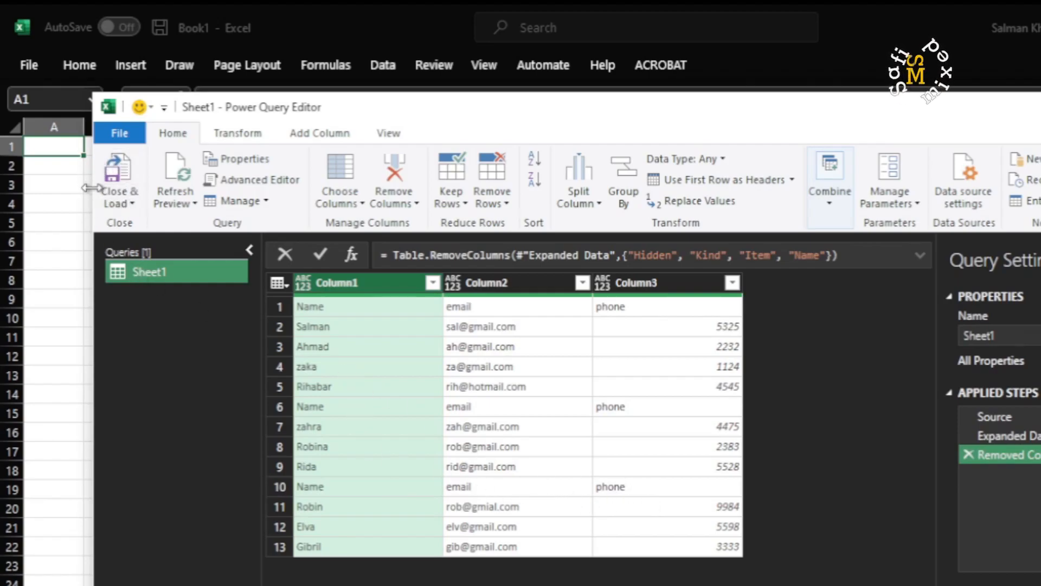
left_click(121, 181)
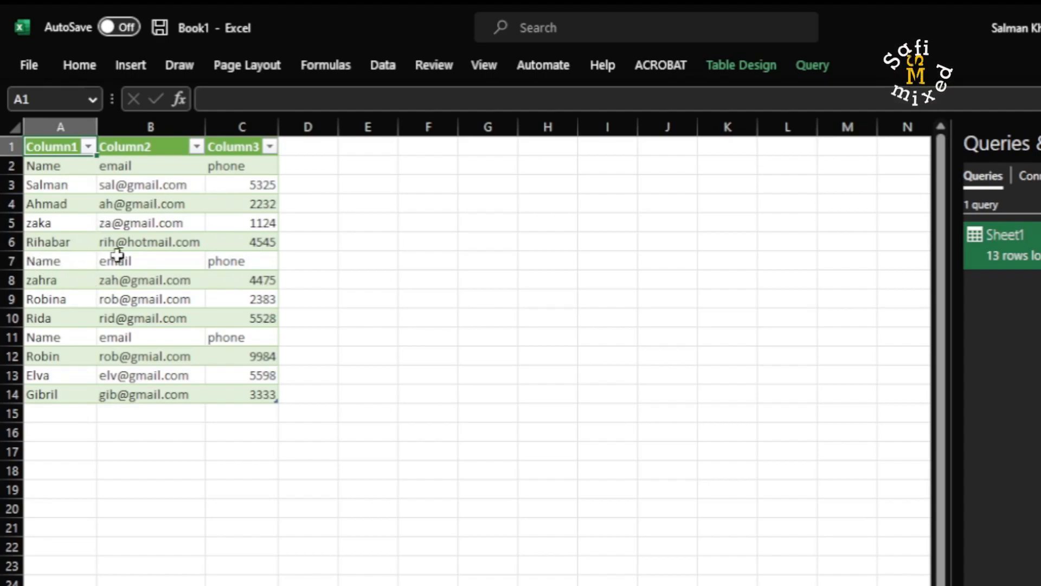
- Delete row 7 containing the repeated Name, email and phone headers from the loaded data
left_click(10, 261)
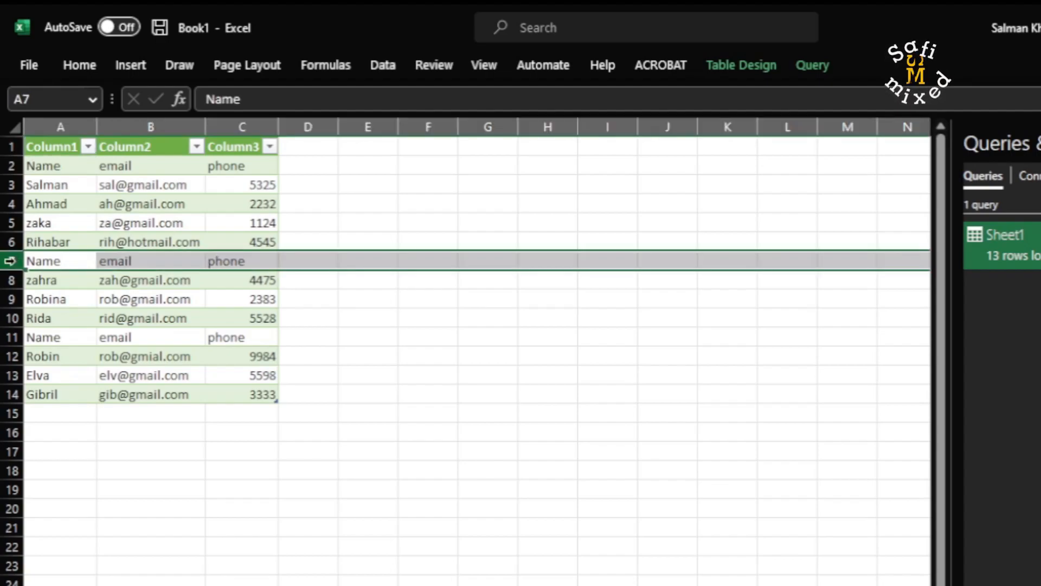
right_click(12, 261)
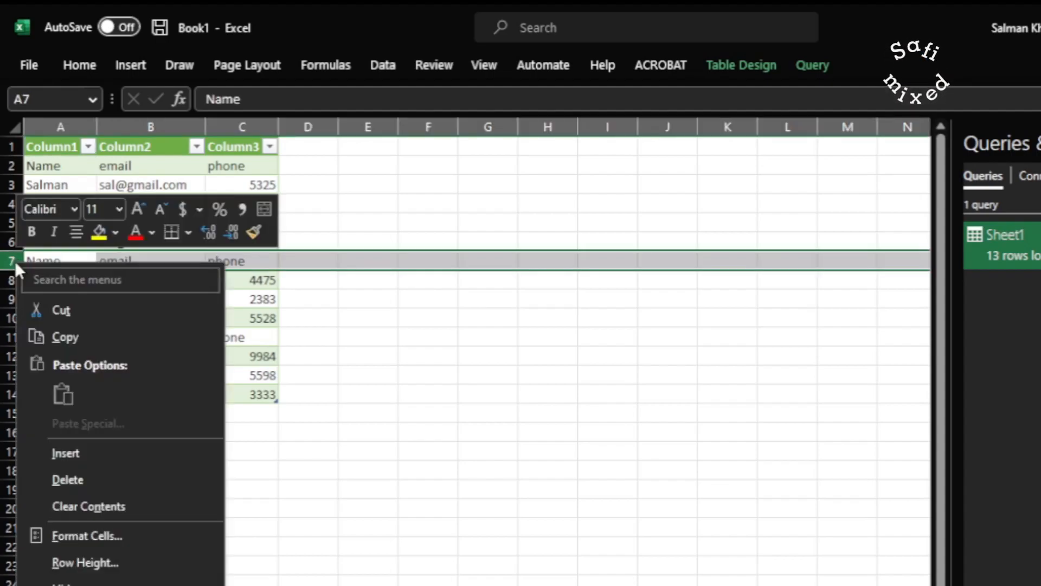
left_click(86, 478)
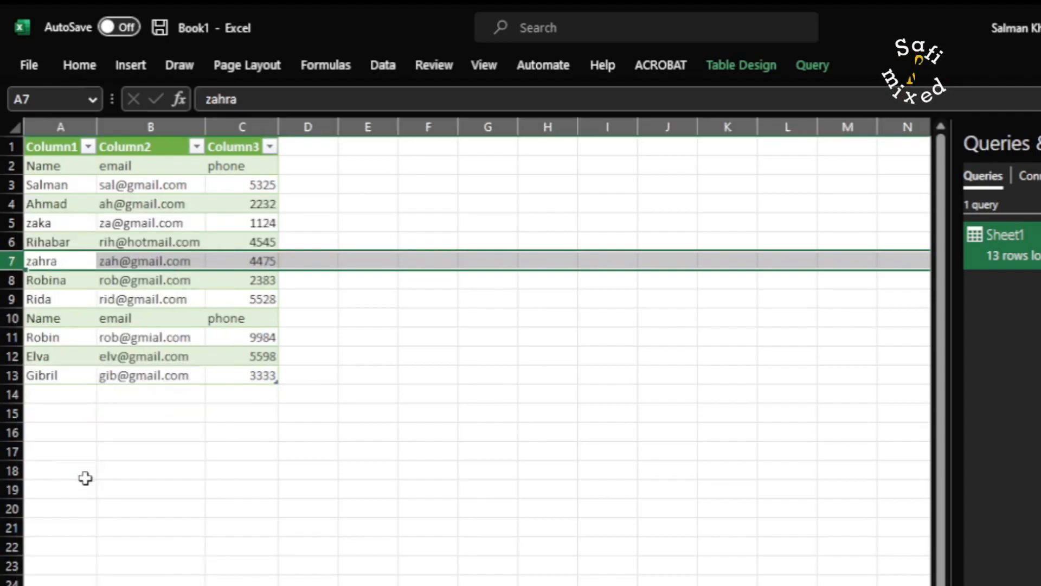
- Delete table row 10 containing the repeated Name, email and phone headers from the combined data
left_click(23, 318)
right_click(30, 323)
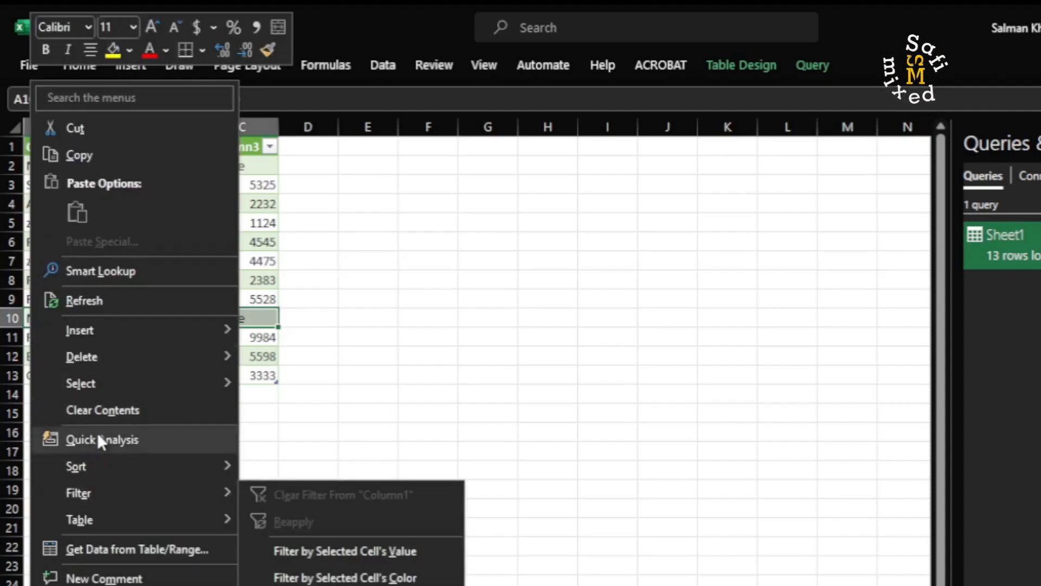
mouse_move(100, 358)
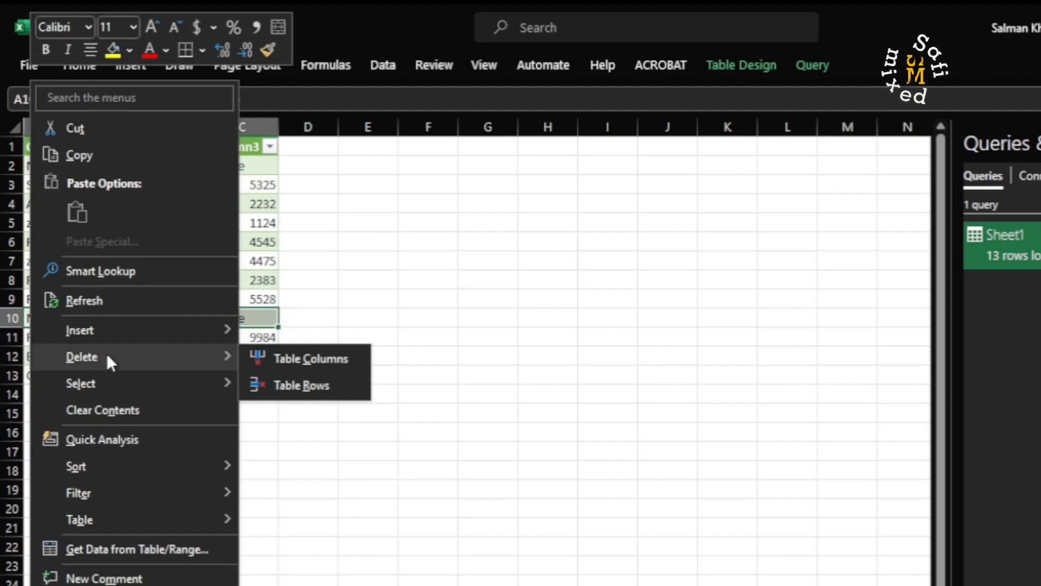
left_click(321, 381)
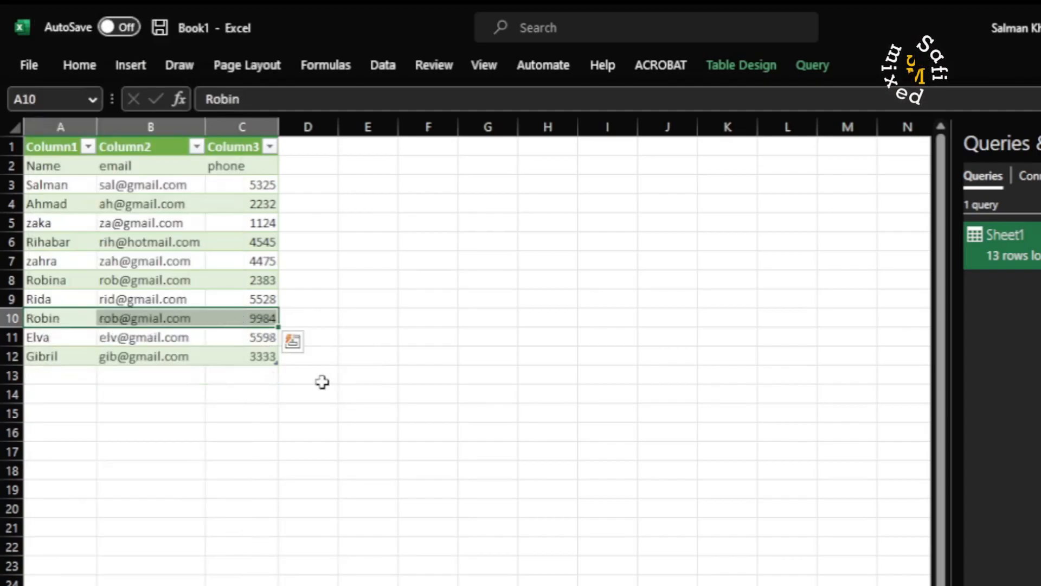
left_click(468, 456)
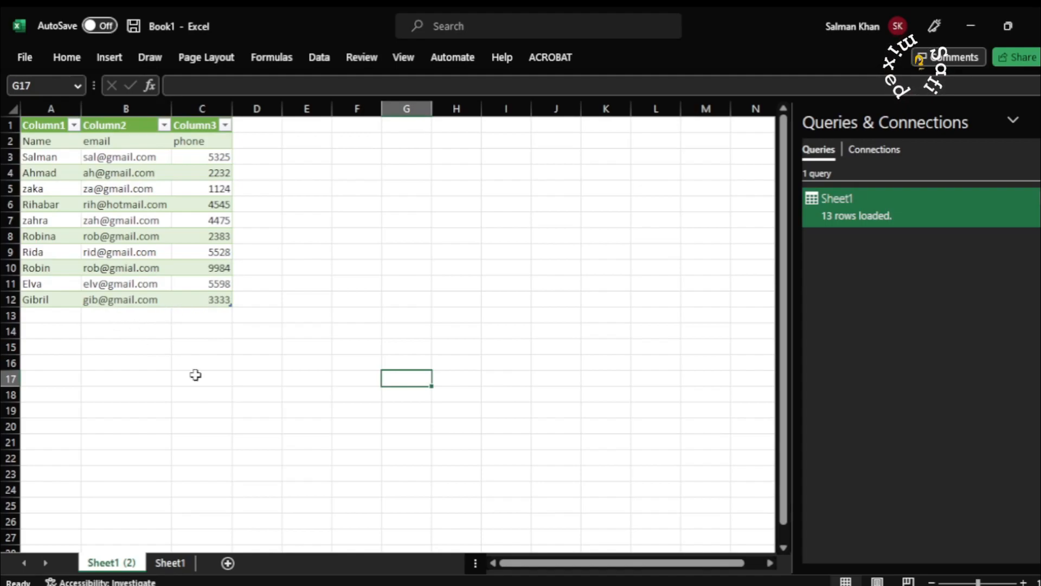
- Delete the empty worksheet Sheet1 from the workbook, keeping only Sheet1 (2) with the merged table
left_click(171, 563)
right_click(176, 567)
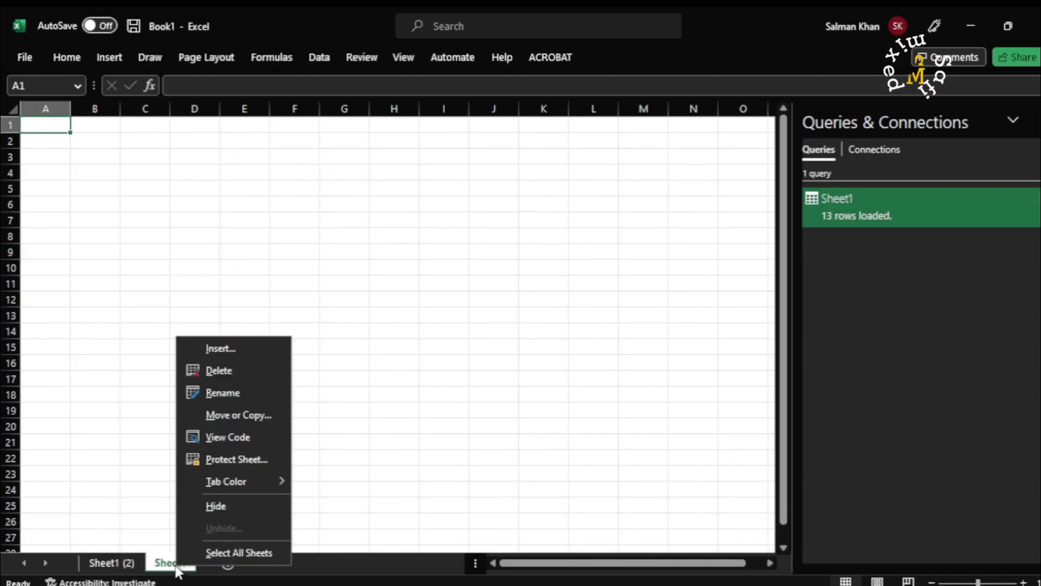
left_click(237, 372)
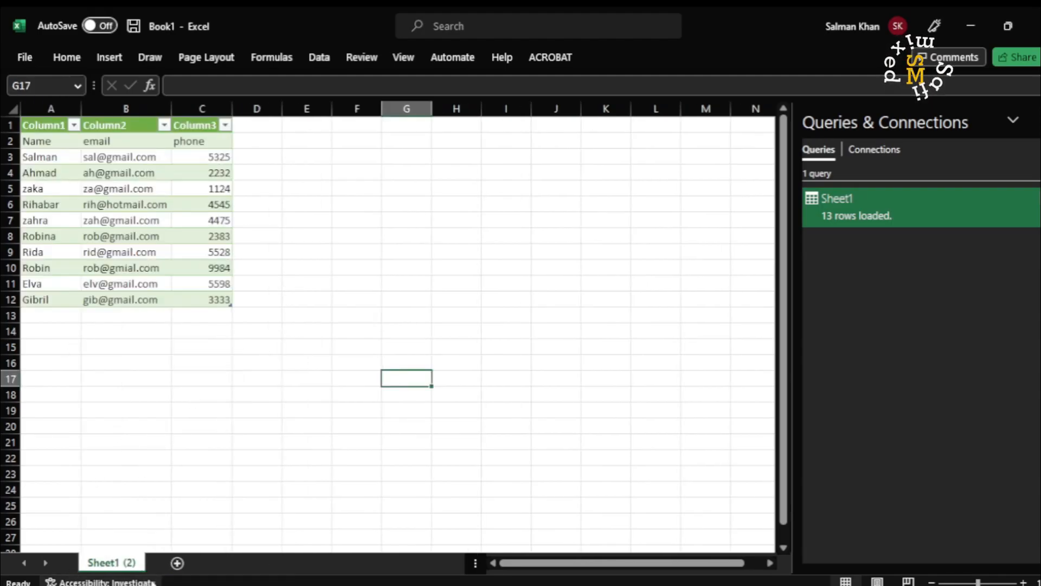
- Open the Save As options to save the merged workbook as a new file
left_click(24, 58)
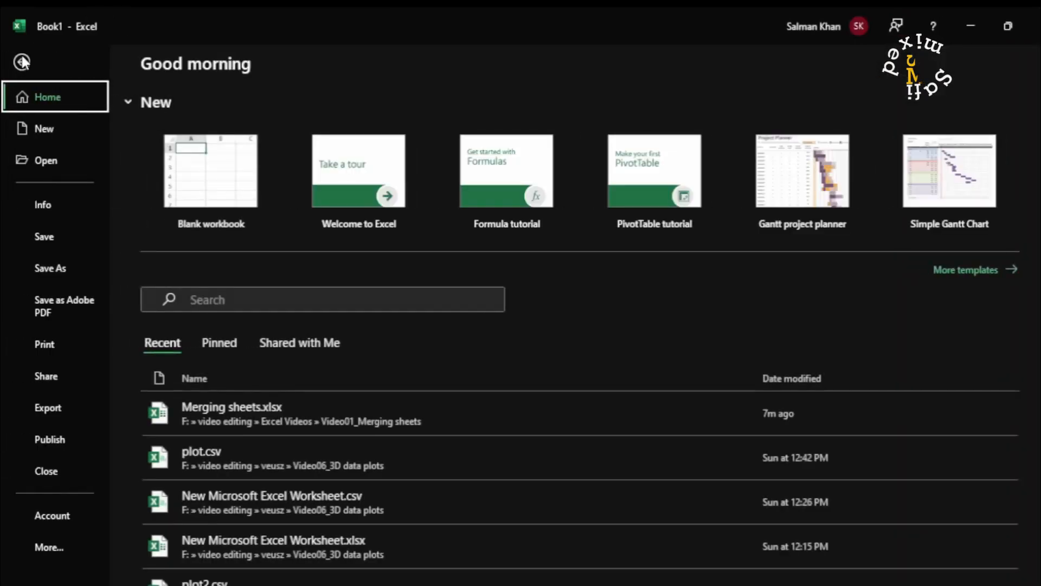
left_click(60, 272)
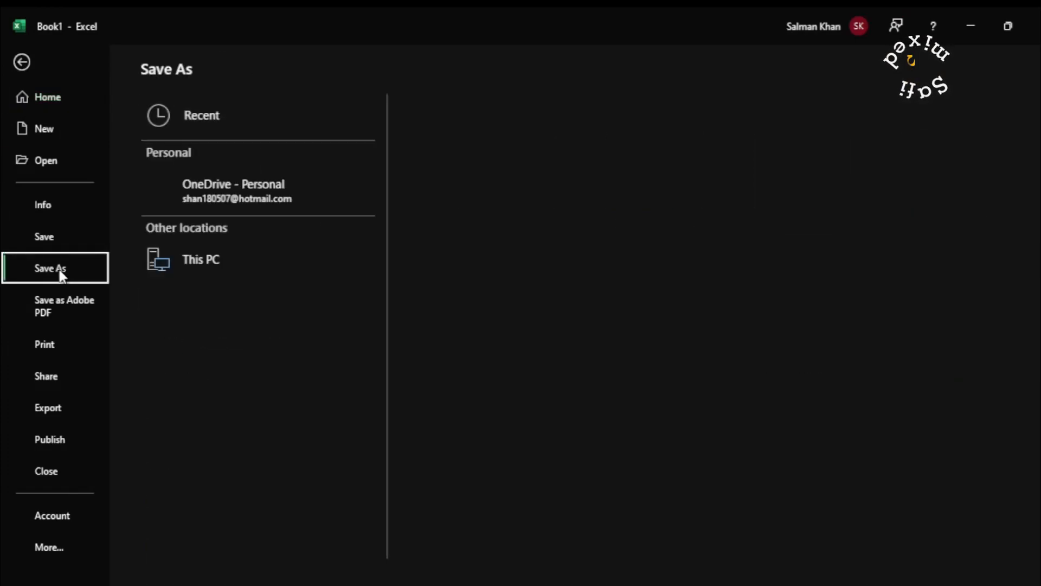